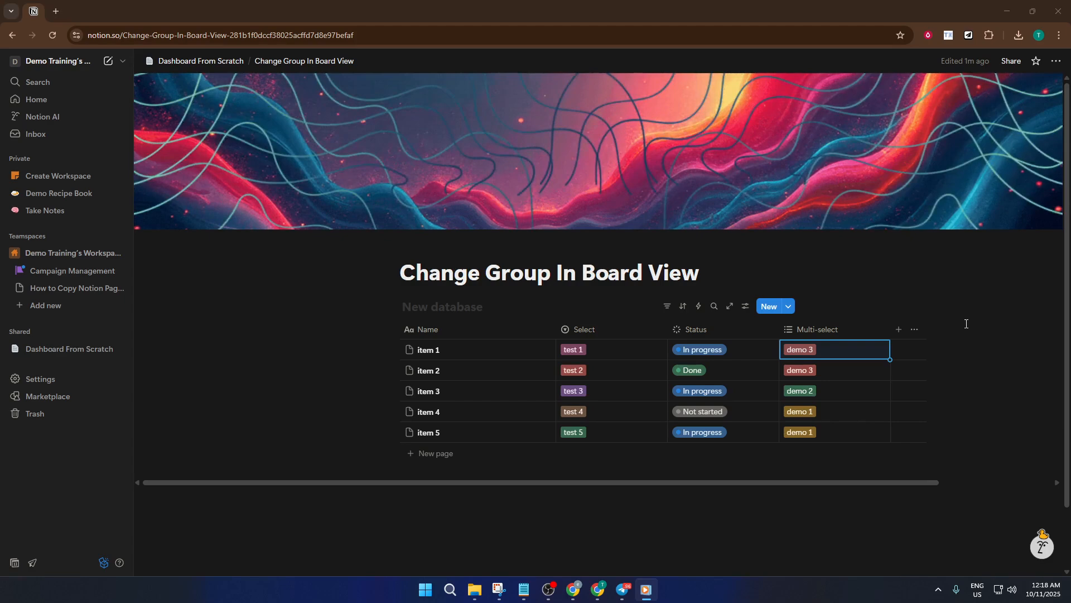
Add a Board view to the database on the Change Group In Board View page
click(966, 324)
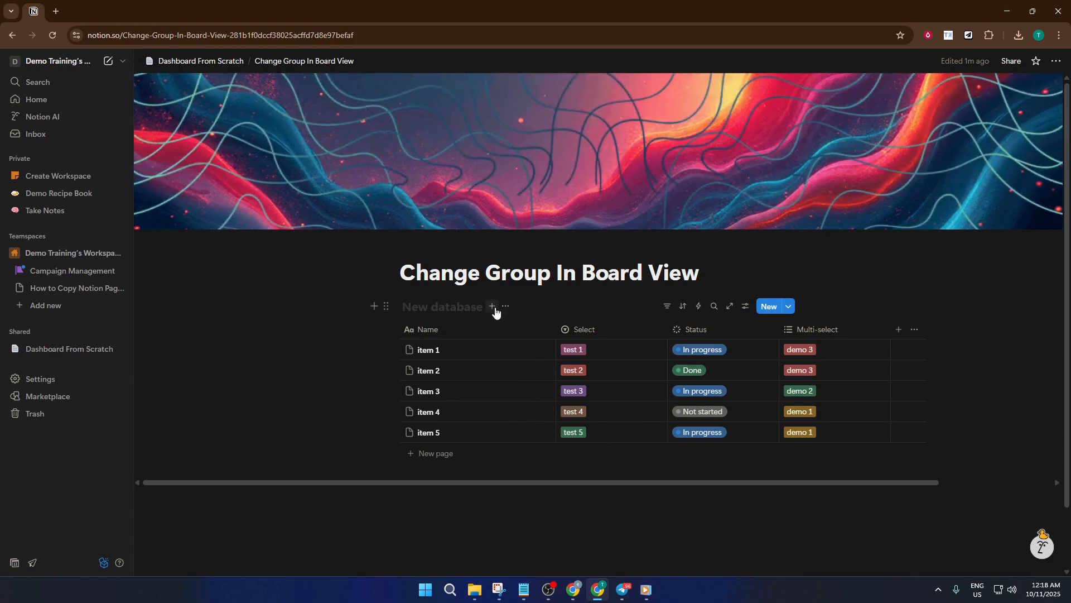
click(492, 308)
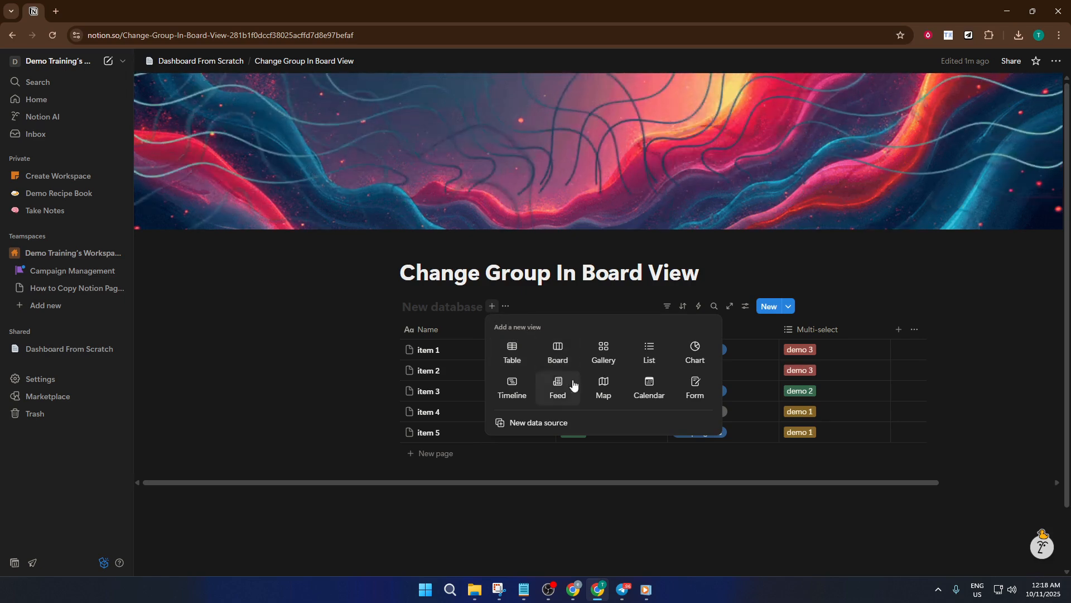
click(558, 353)
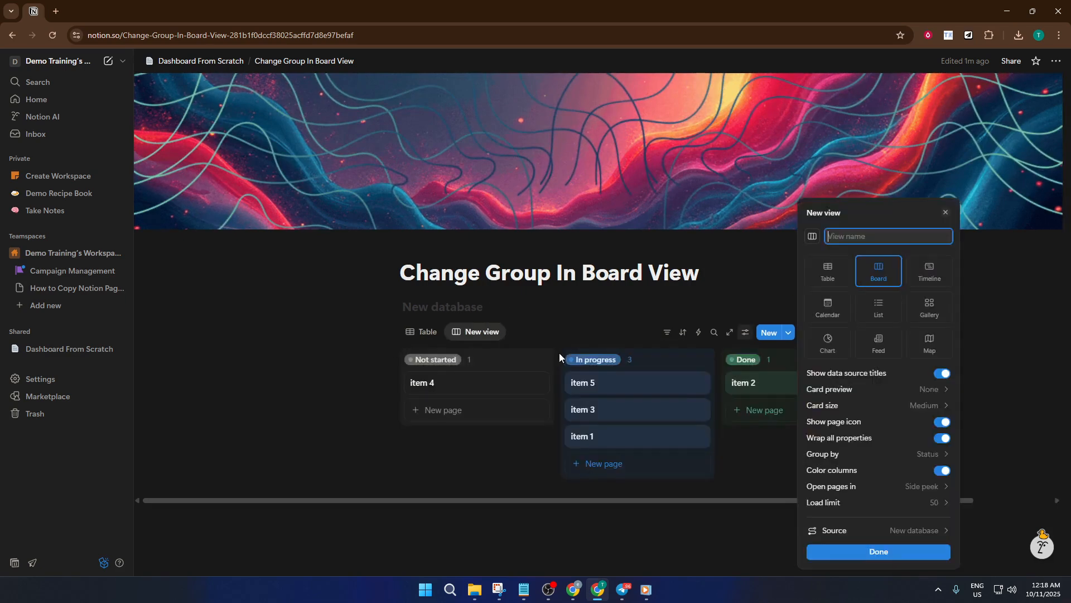
click(557, 322)
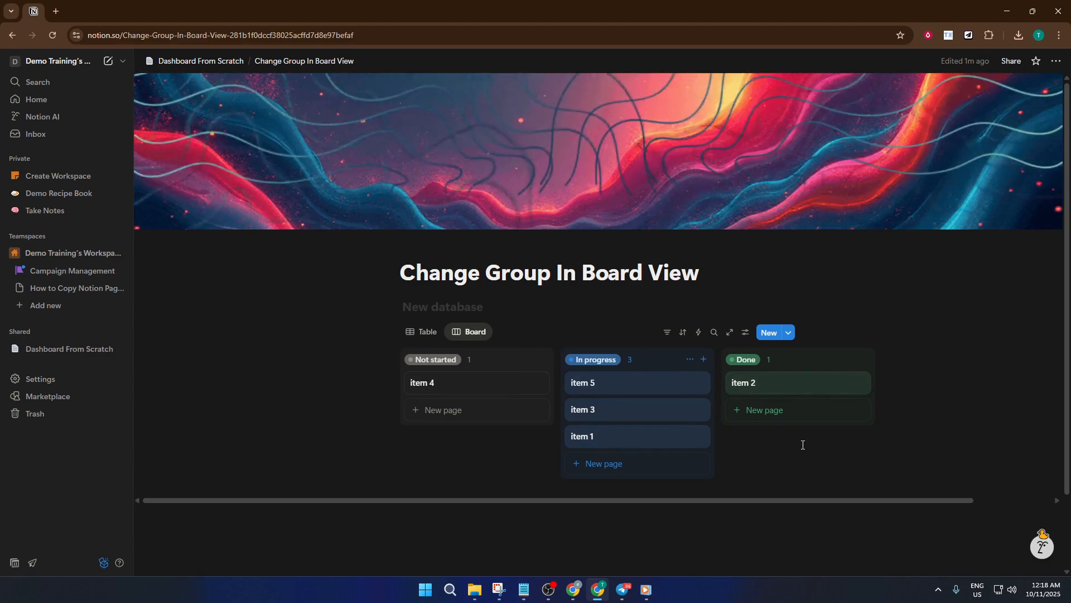
Change the board view's grouping to the Select property in its view settings
click(746, 333)
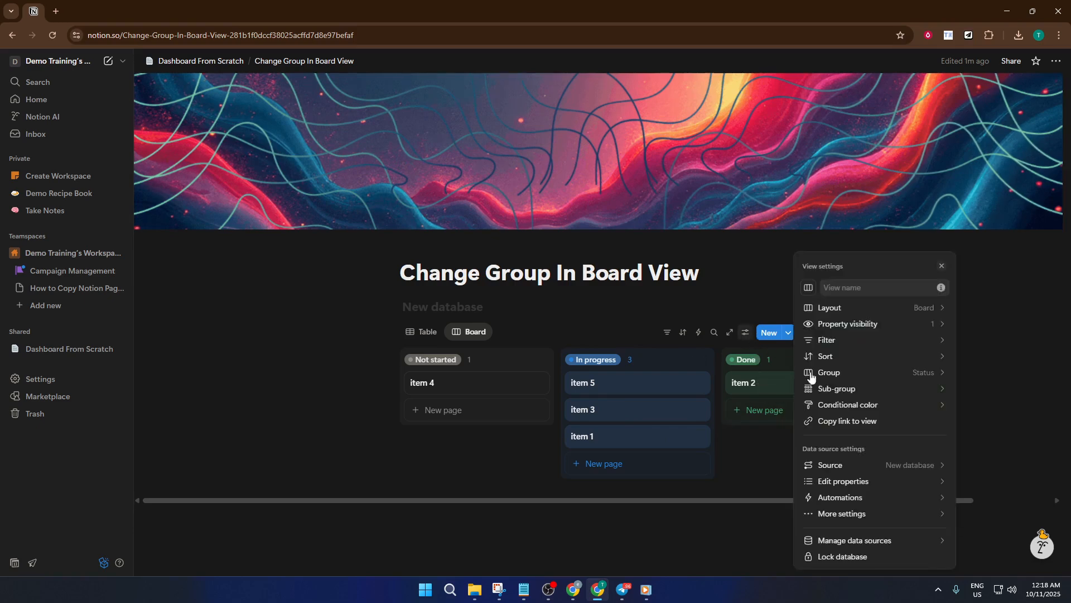
click(891, 373)
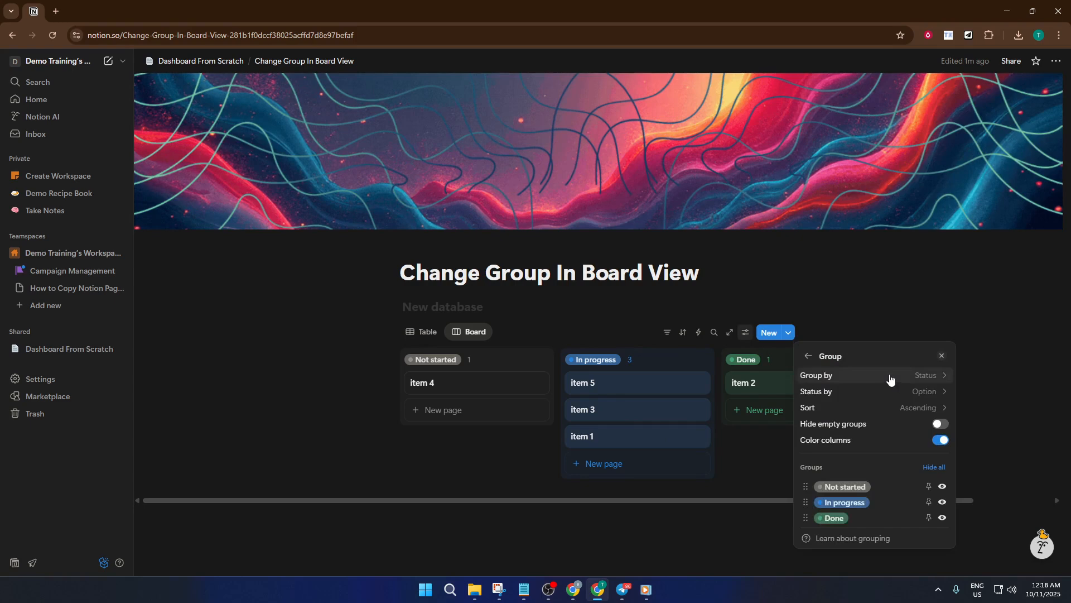
click(865, 375)
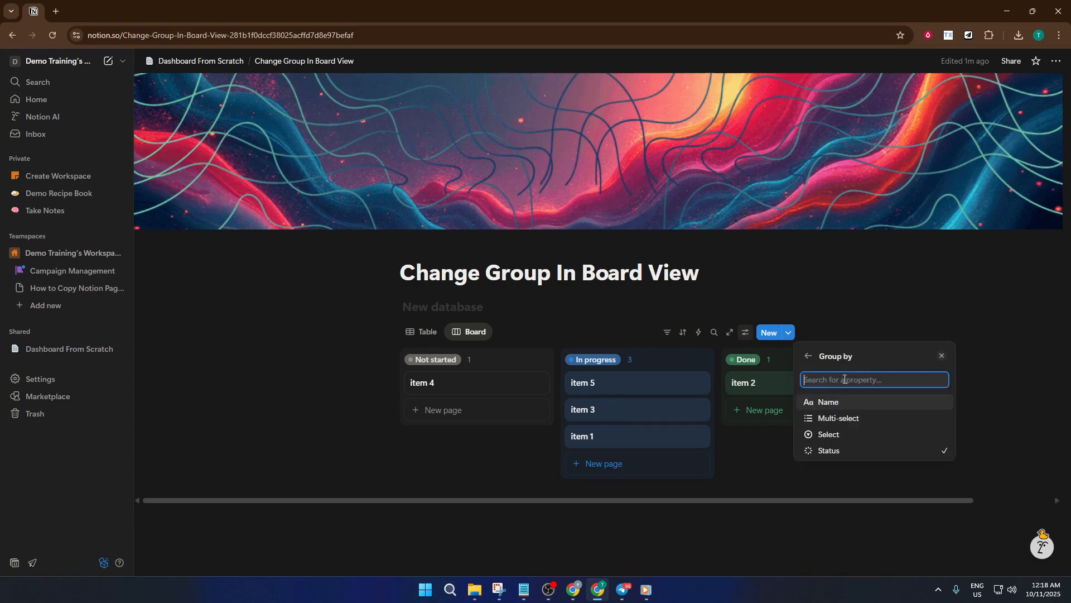
click(839, 435)
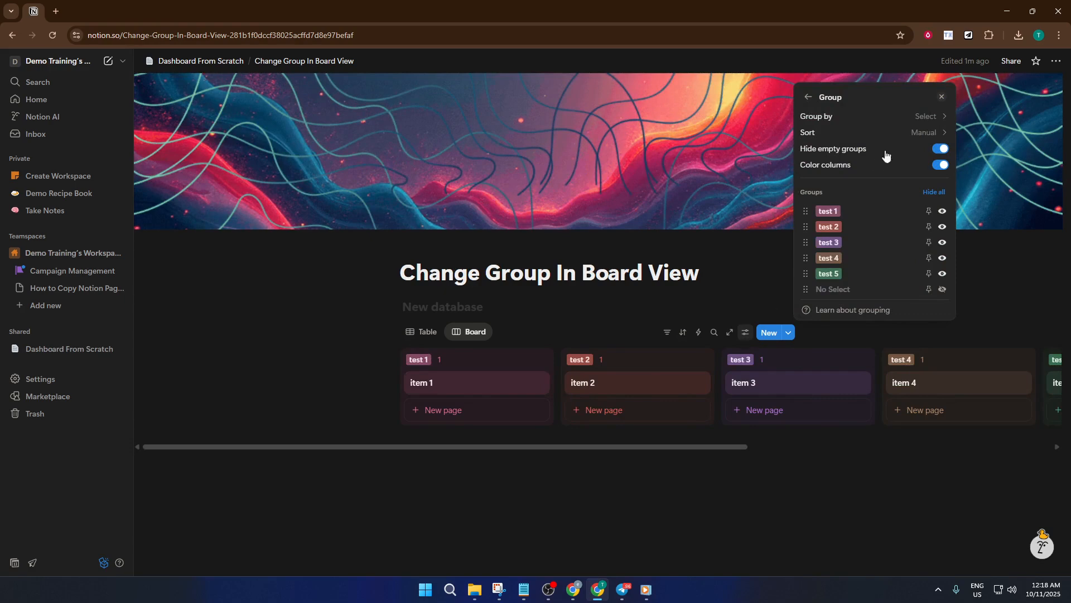
Regroup the board by Status, and finally by the Multi-select property
click(923, 116)
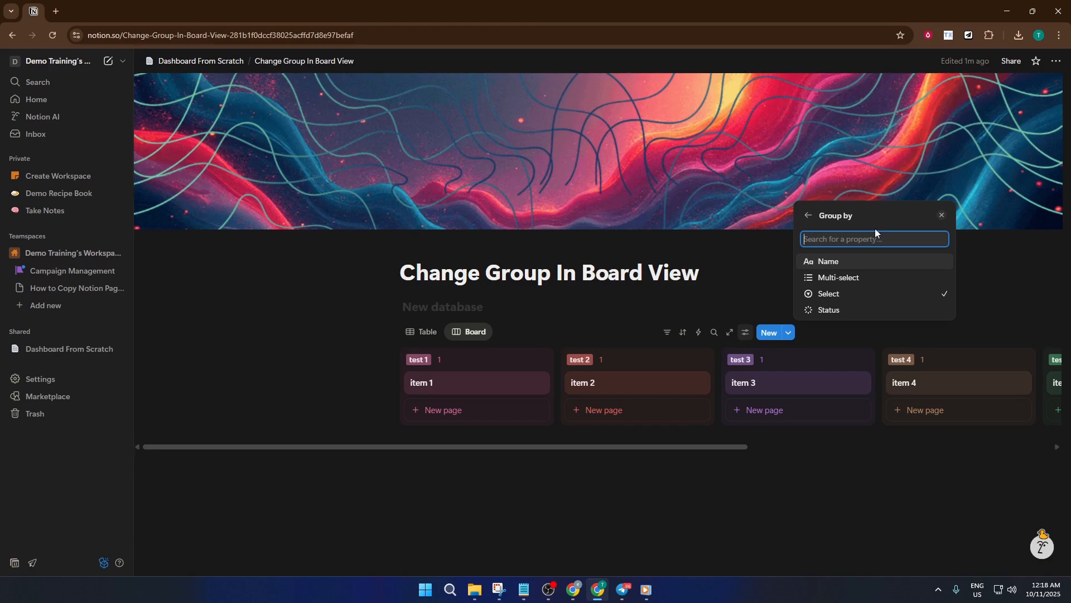
click(865, 310)
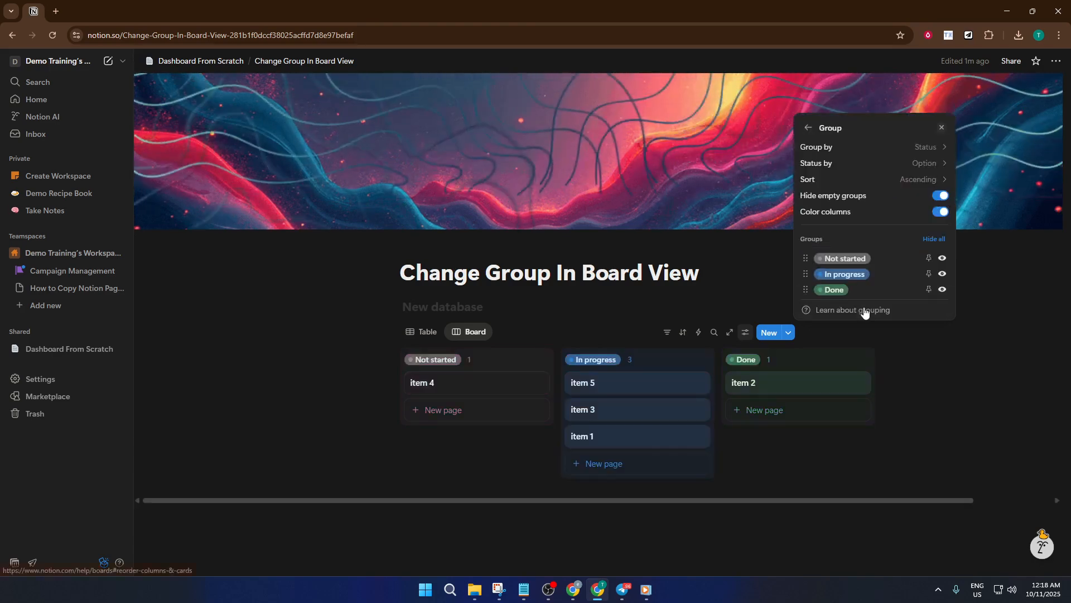
click(874, 147)
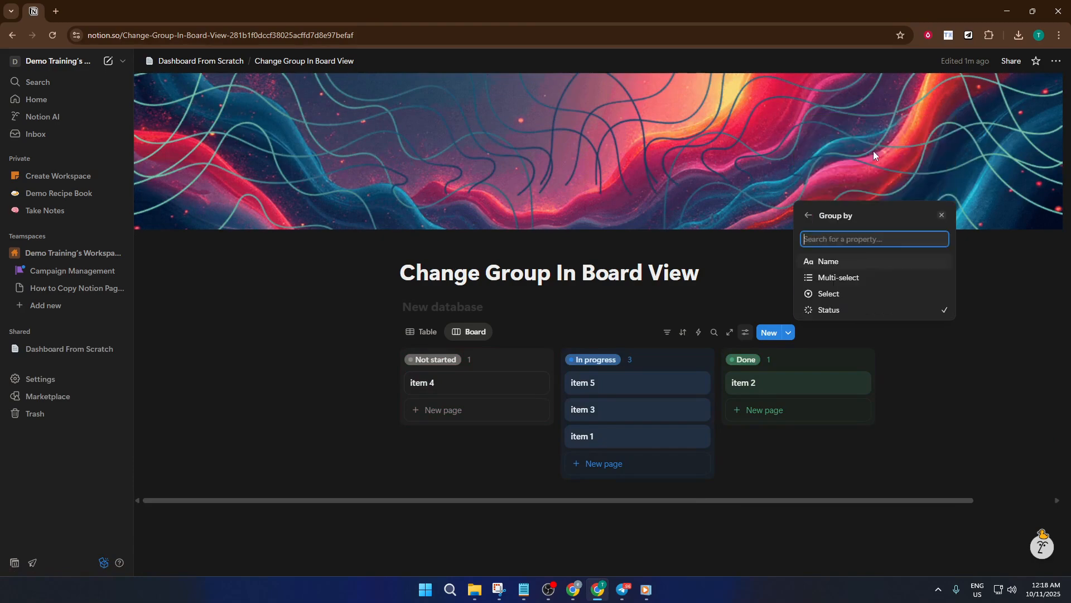
click(848, 279)
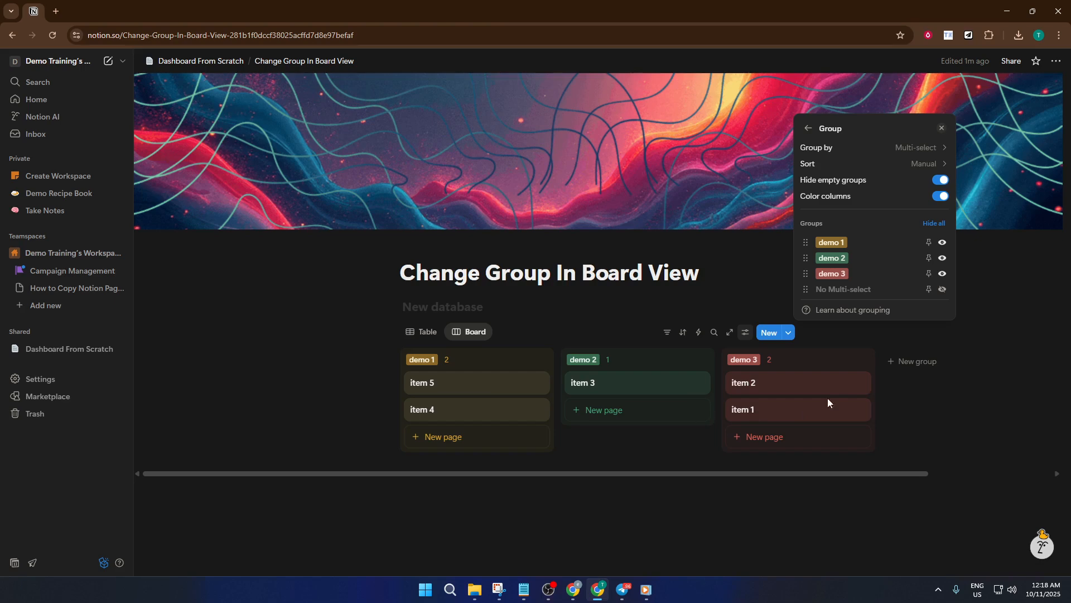
Switch the board's grouping through Status and Select, returning to Multi-select
click(879, 147)
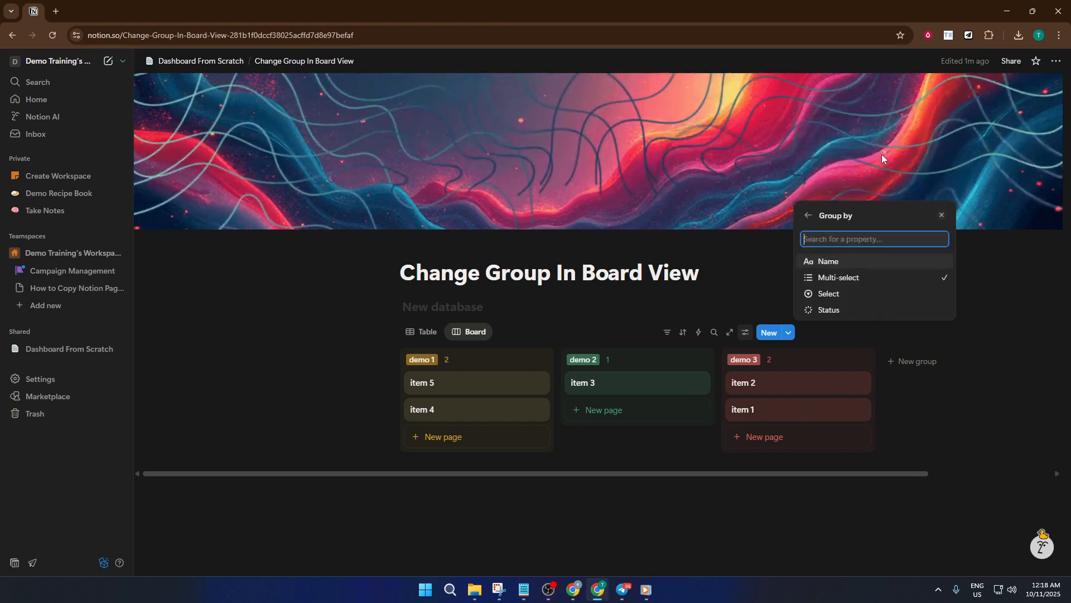
click(854, 310)
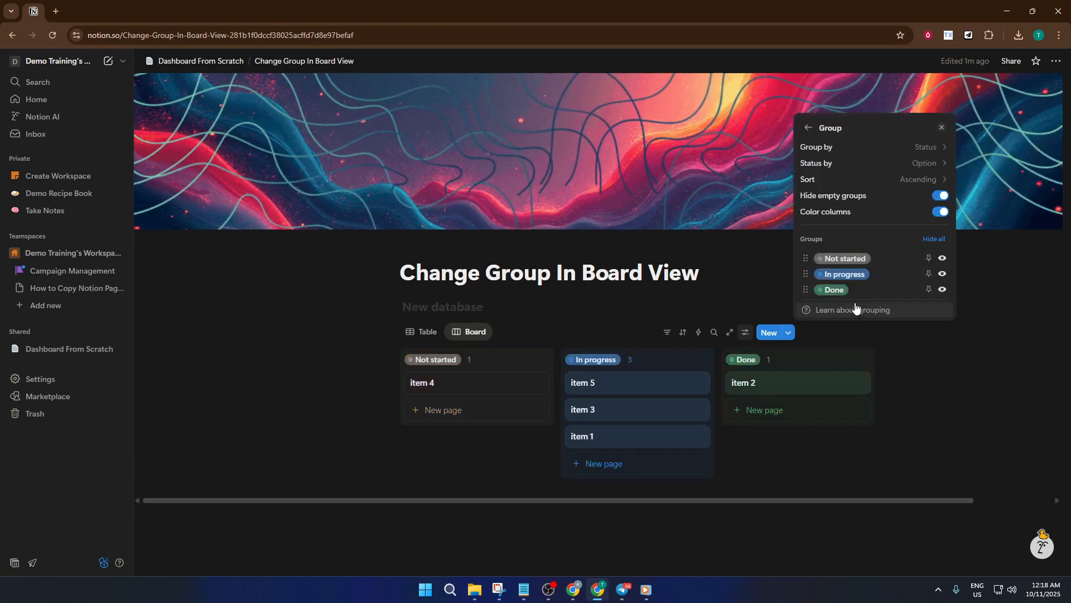
click(880, 148)
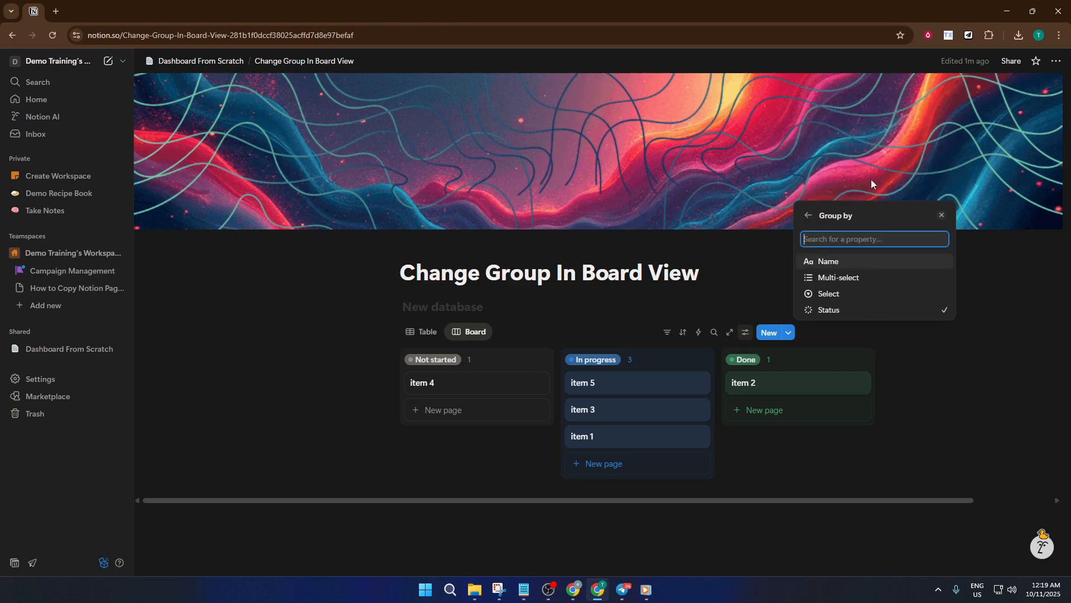
click(855, 294)
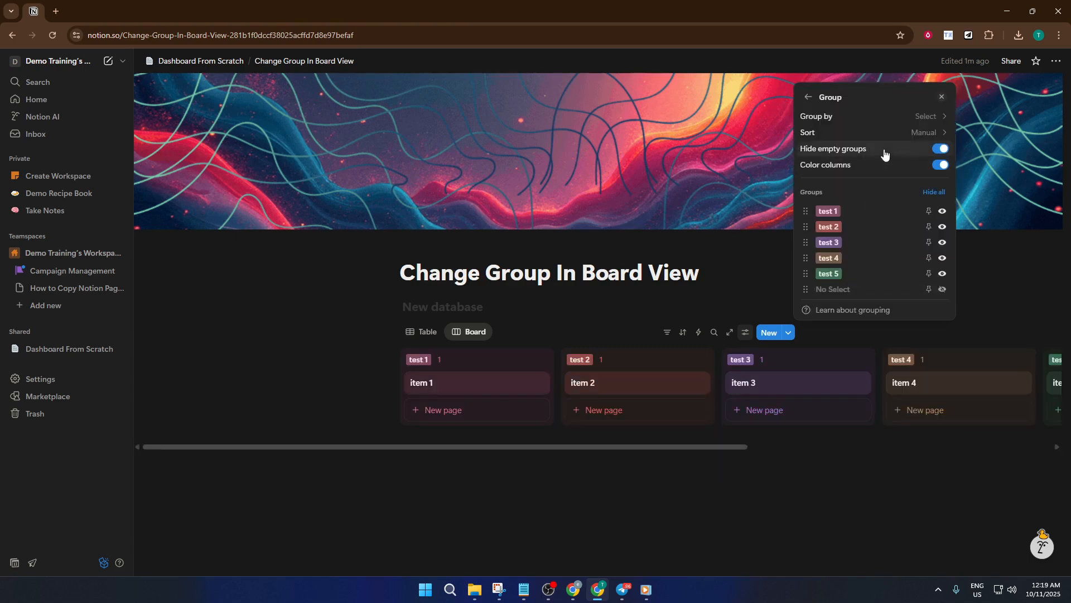
click(877, 120)
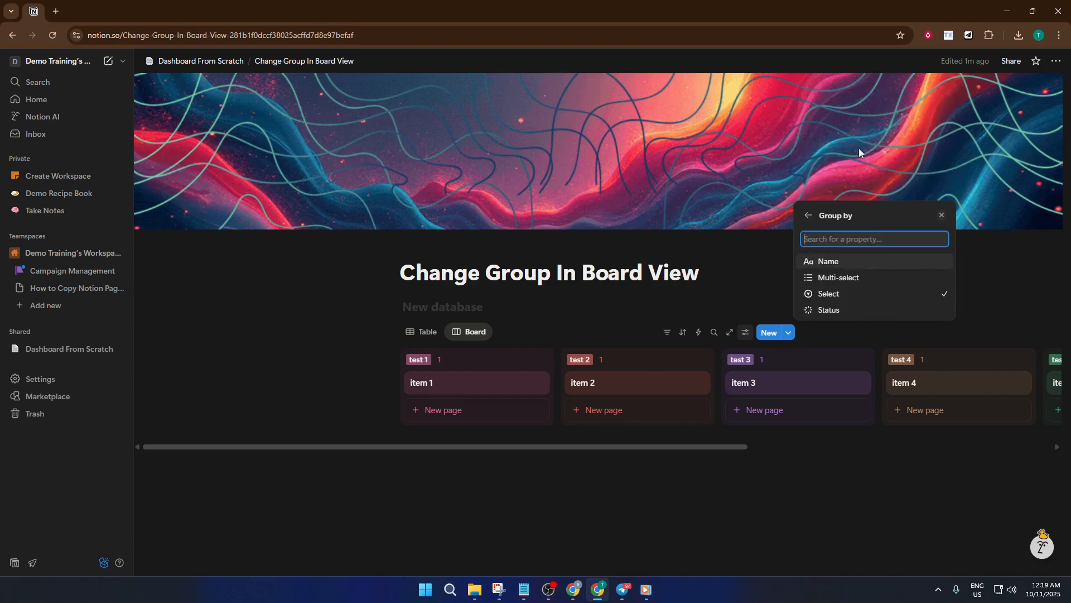
click(865, 280)
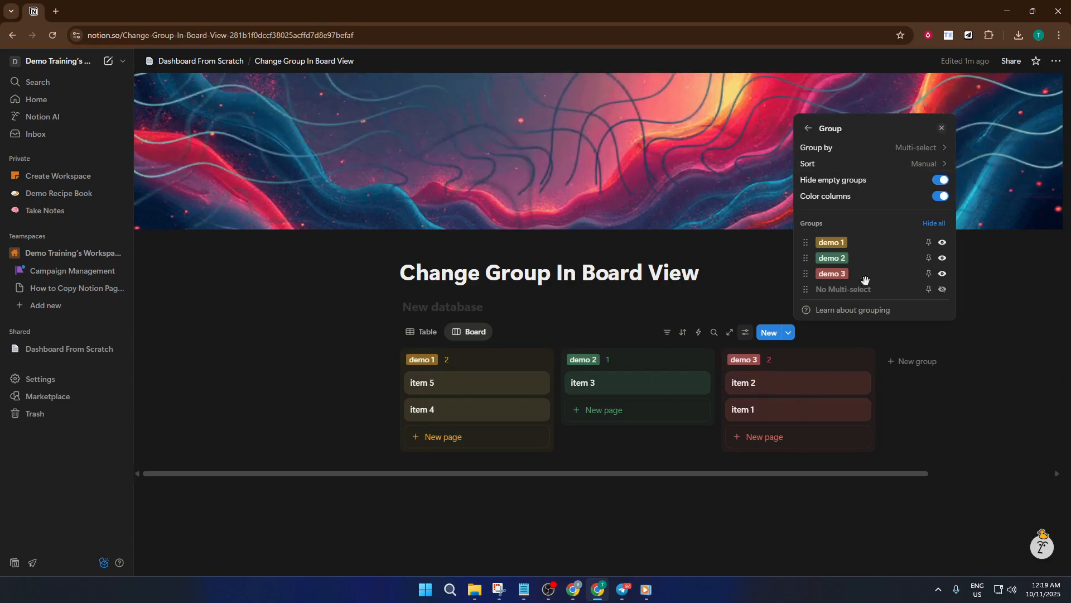
Cycle the board's grouping twice more through Status, Select and Multi-select, ending on Multi-select
click(875, 149)
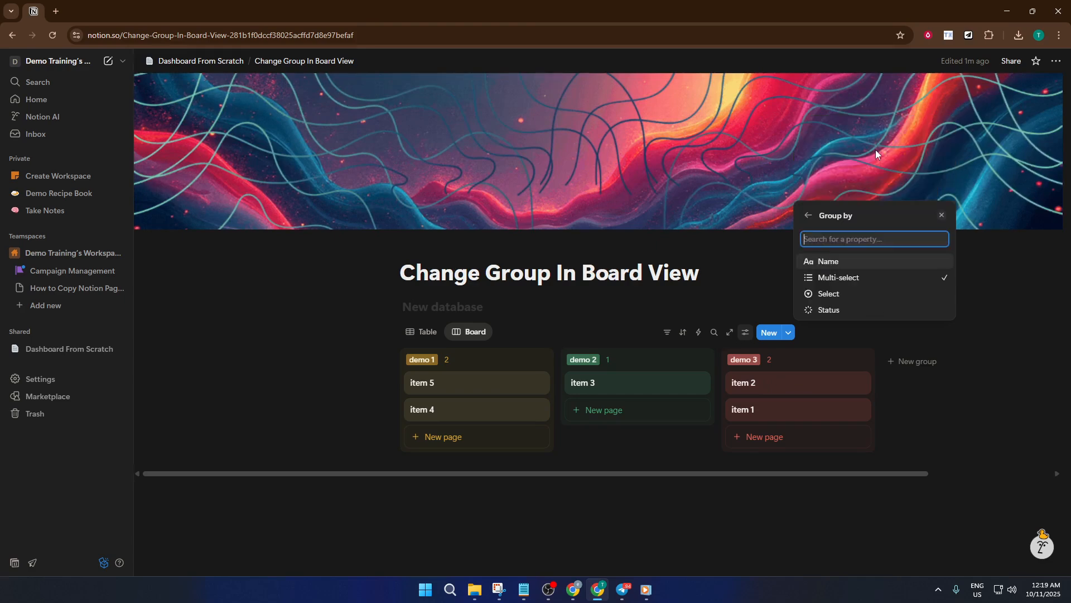
click(864, 310)
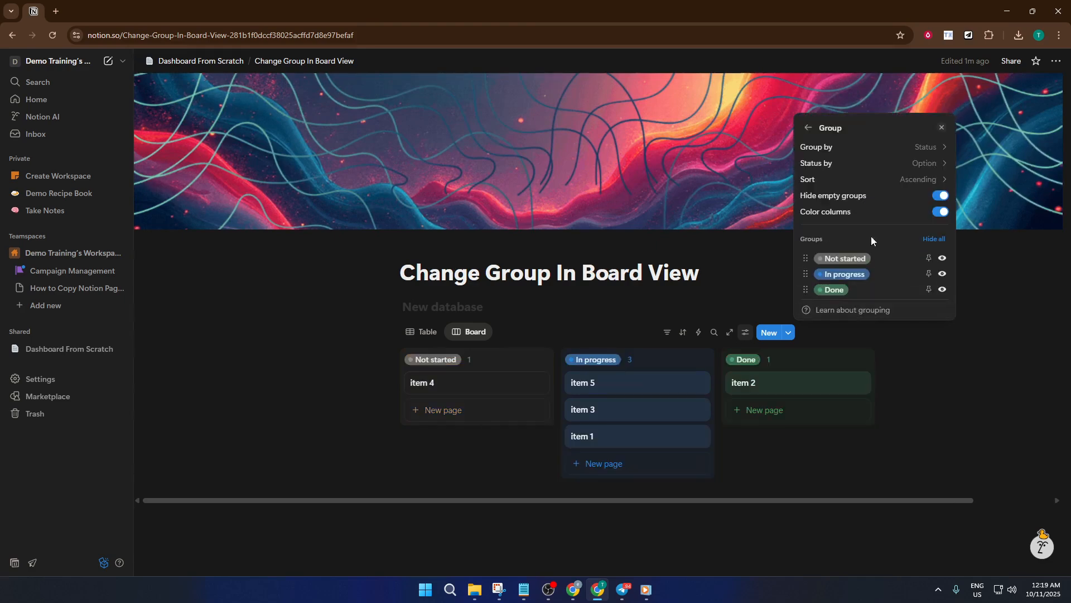
click(875, 151)
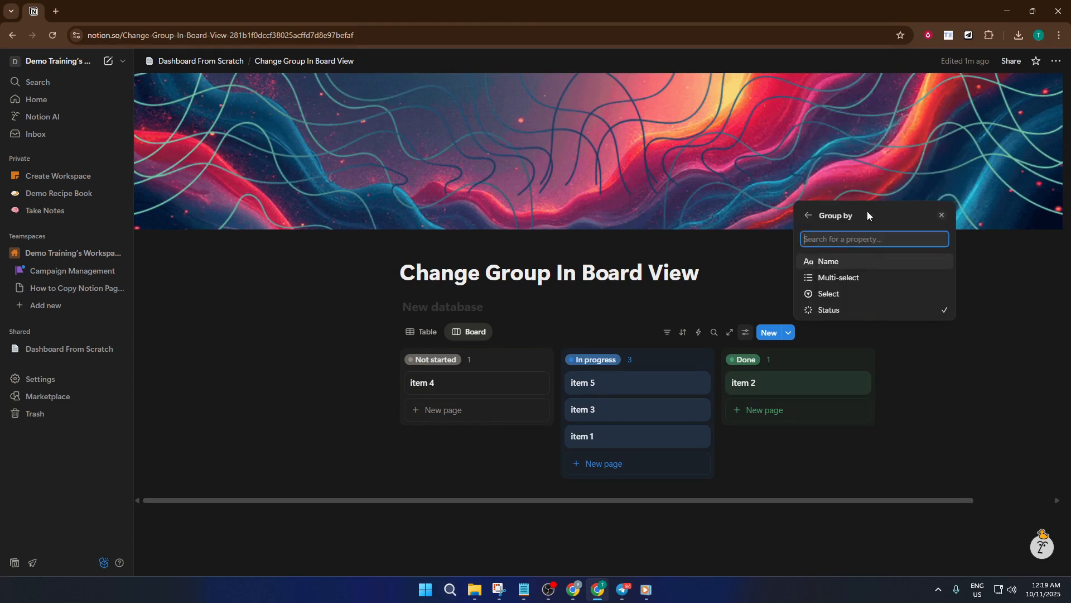
click(866, 298)
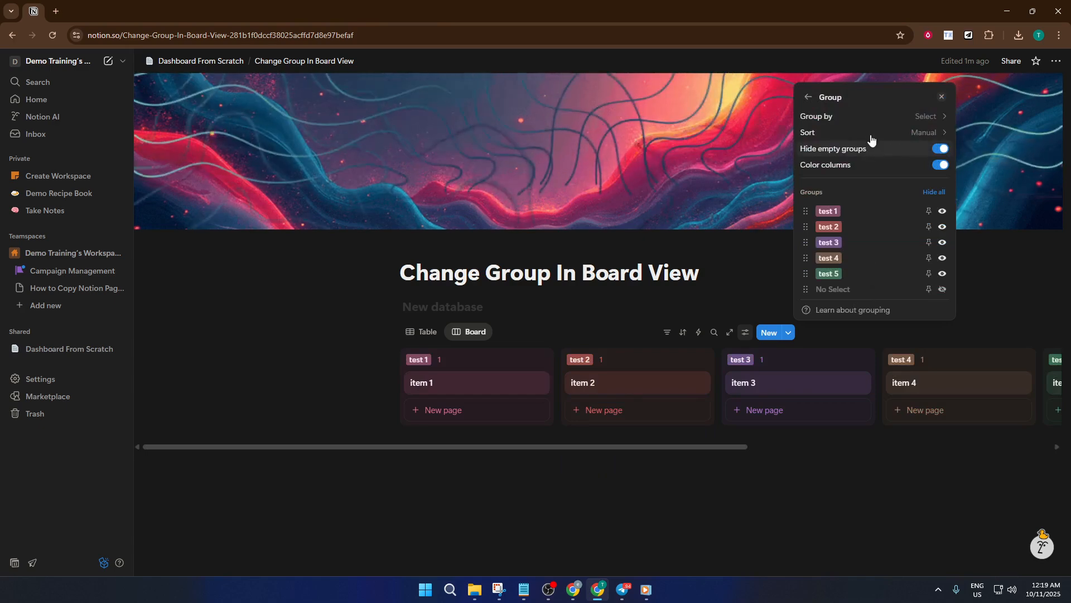
click(872, 118)
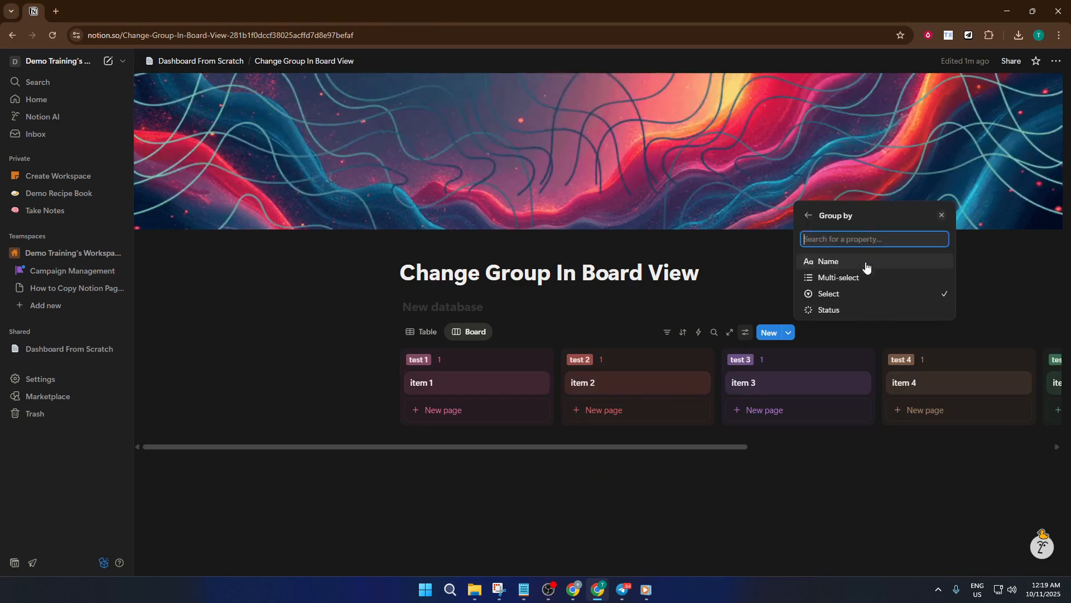
click(866, 279)
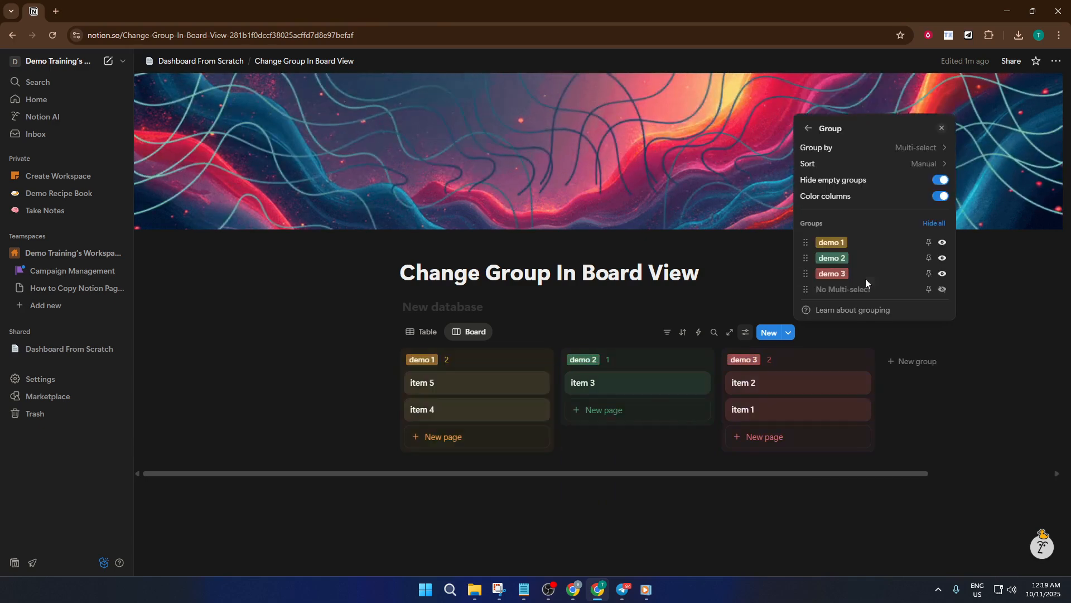
click(864, 148)
click(855, 310)
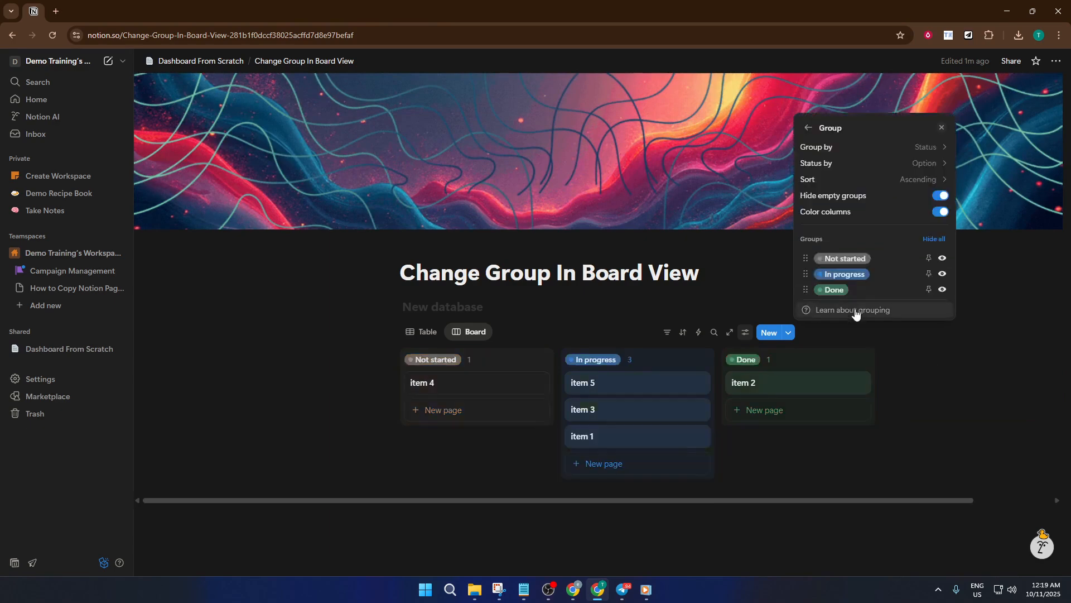
click(859, 151)
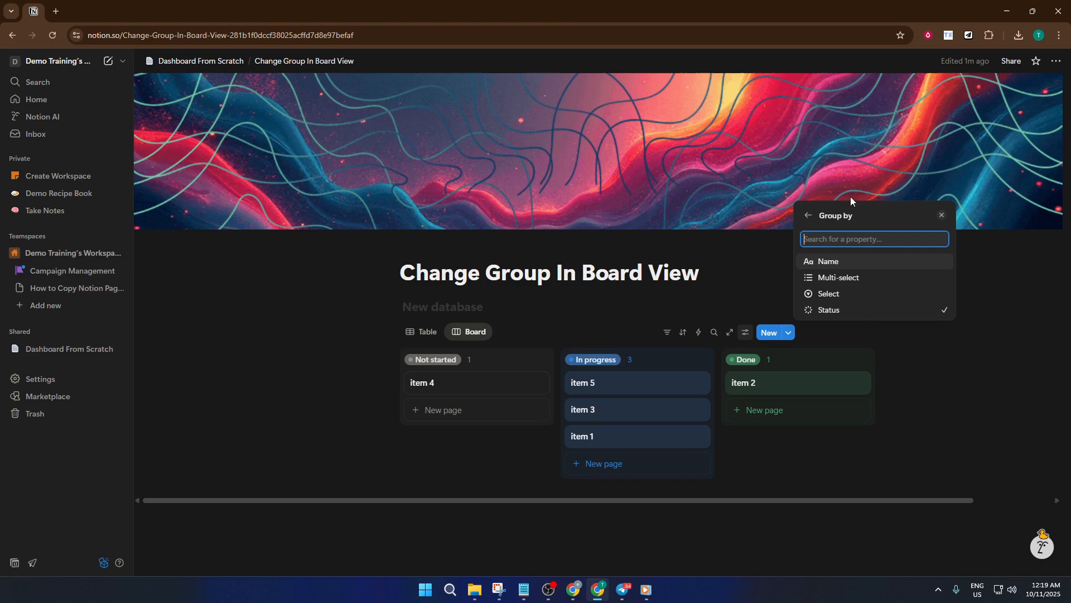
click(848, 293)
click(862, 118)
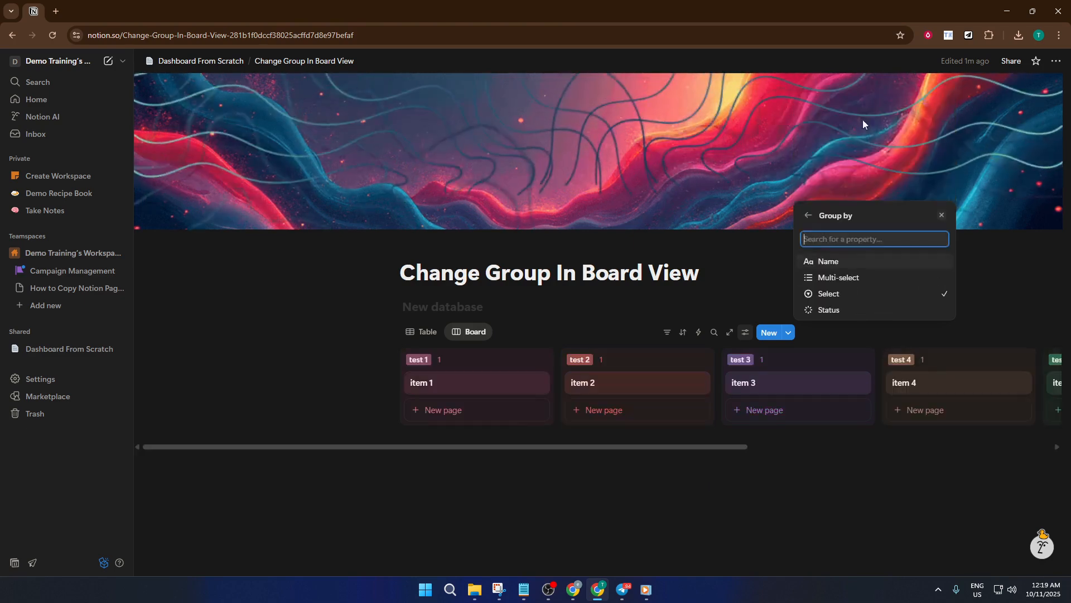
click(857, 285)
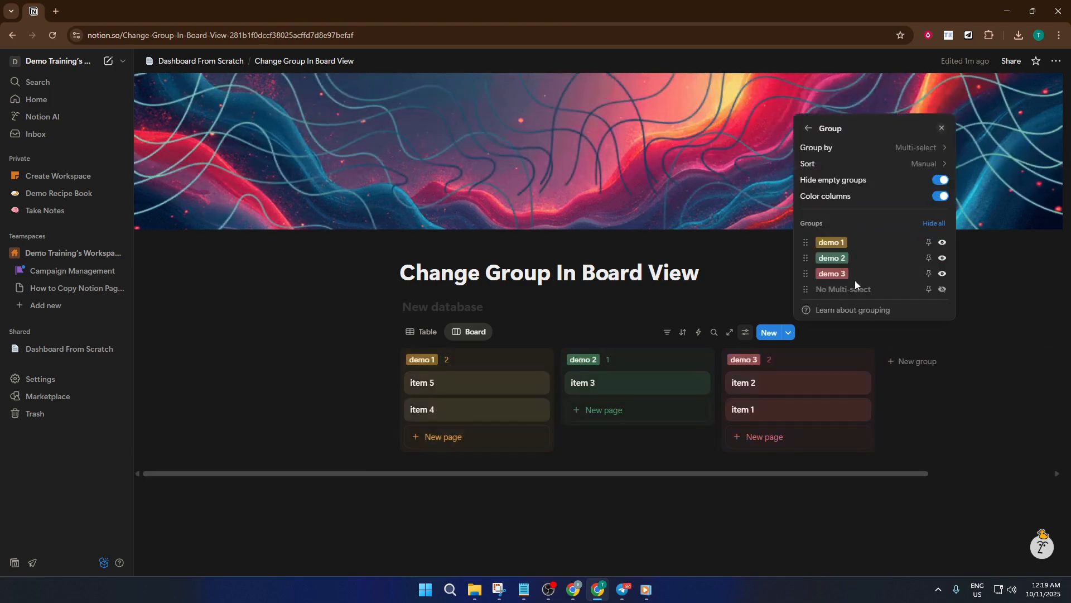